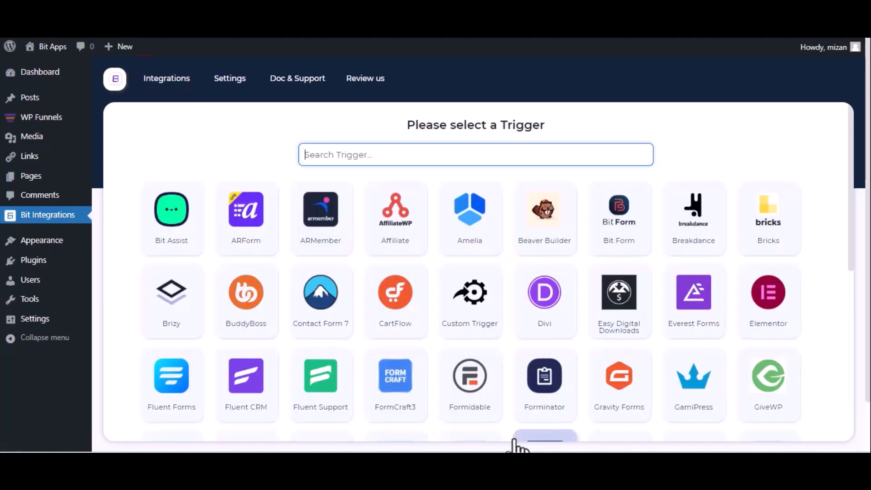
Set WPFunnels as the trigger, copy its webhook URL and fetch incoming test data
text(wpf)
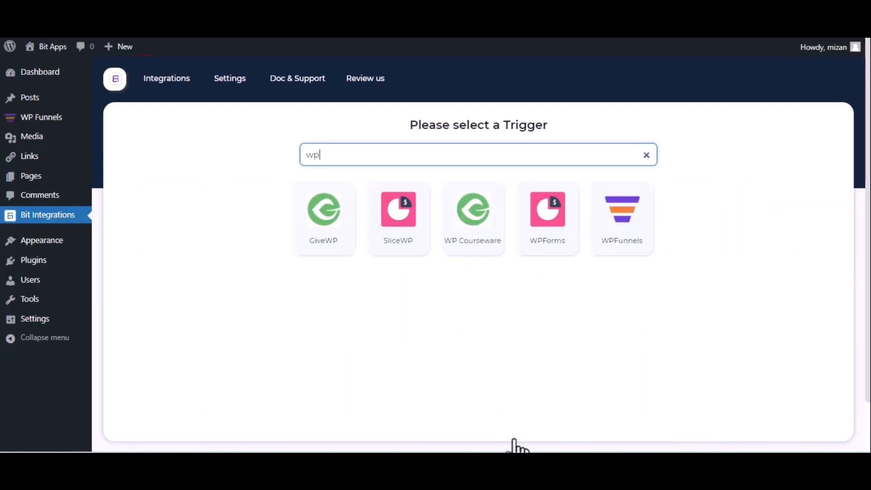
click(610, 240)
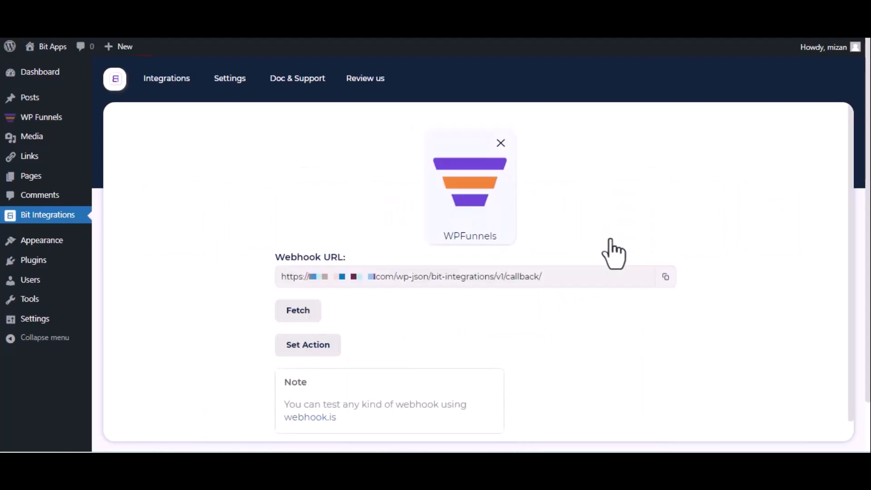
click(665, 277)
click(286, 317)
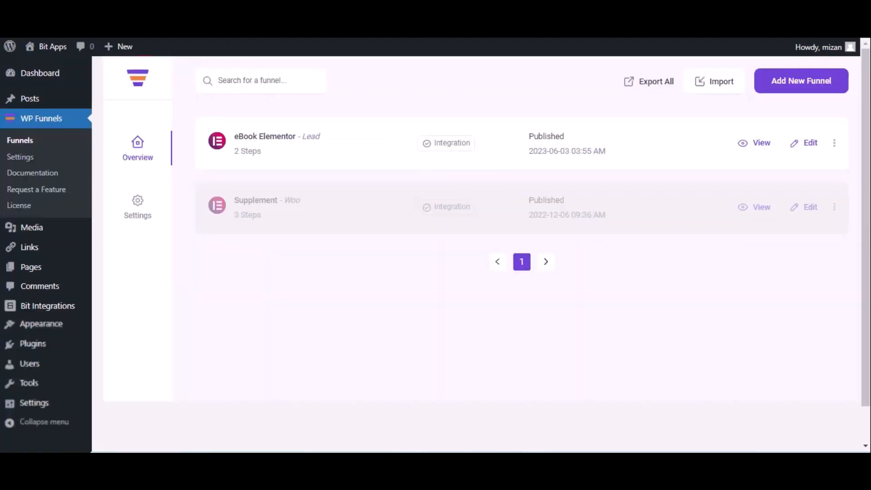
Open the eBook Elementor funnel's webhook settings and start a new webhook
click(810, 144)
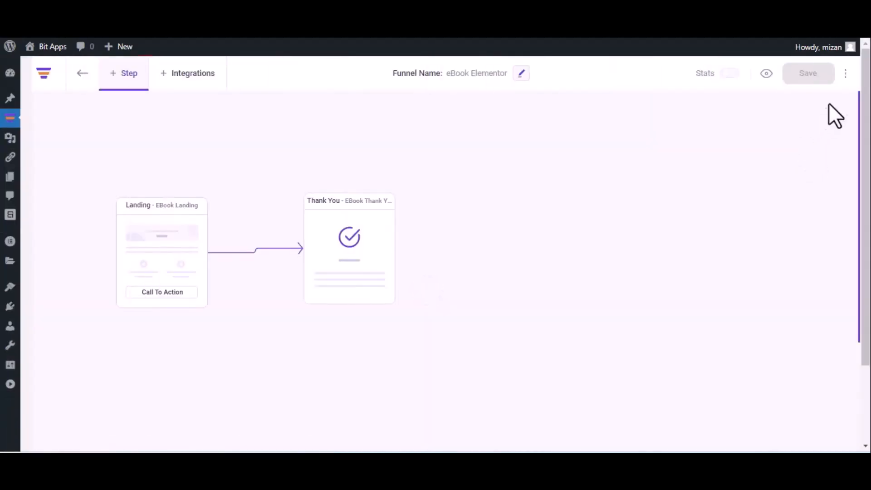
click(845, 74)
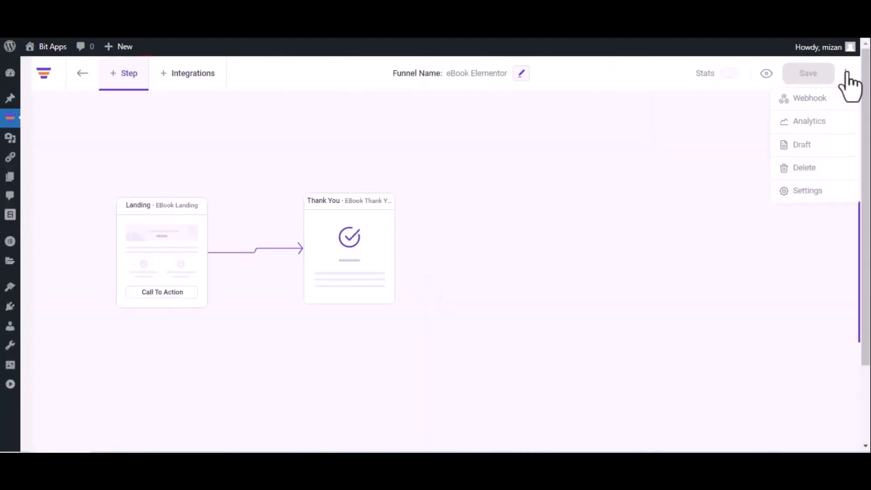
click(828, 98)
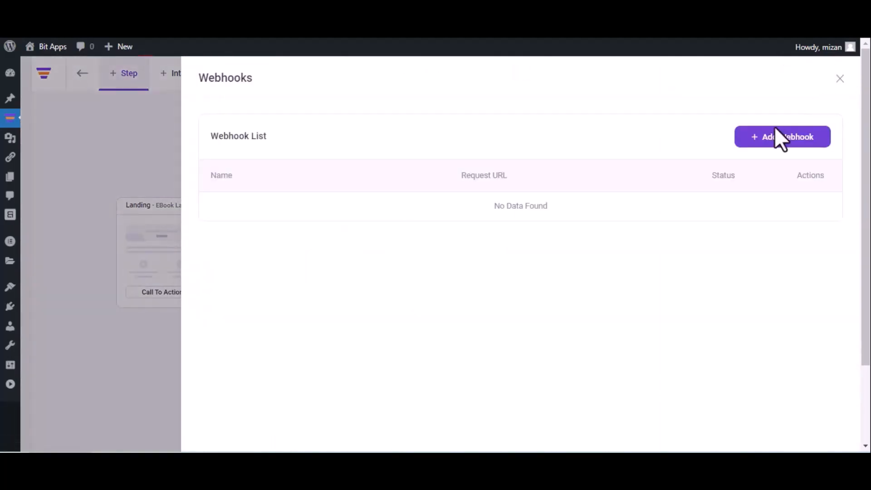
click(777, 138)
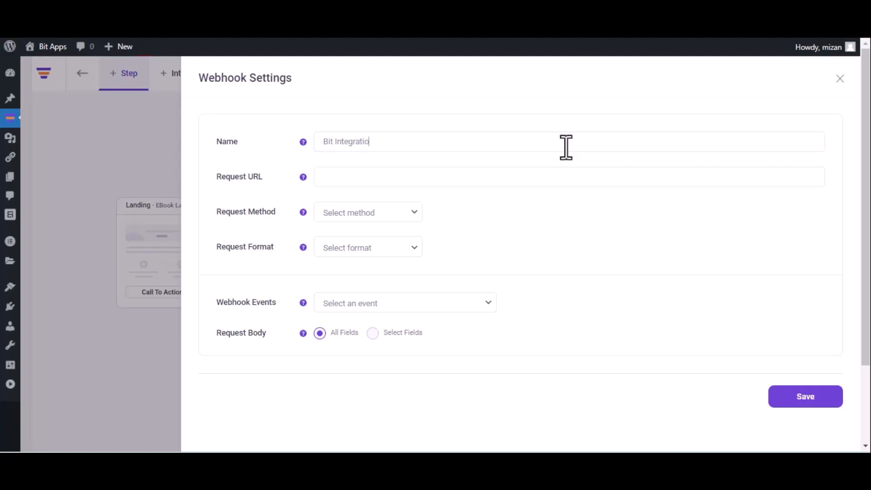
Name the webhook 'Bit Integrations' and paste the copied callback URL as its request URL
click(566, 147)
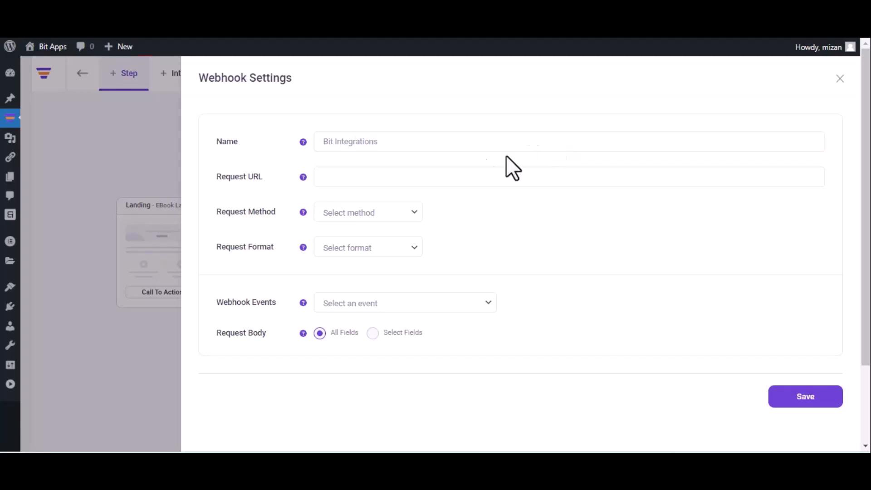
click(433, 176)
key(ctrl+v)
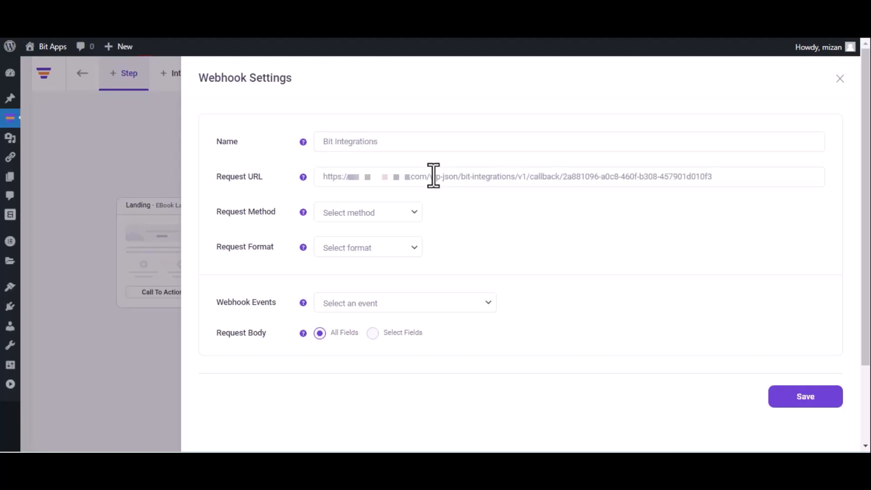
Set method POST, format JSON, event After Optin Form Submitted (eBook Landing), and save
click(375, 219)
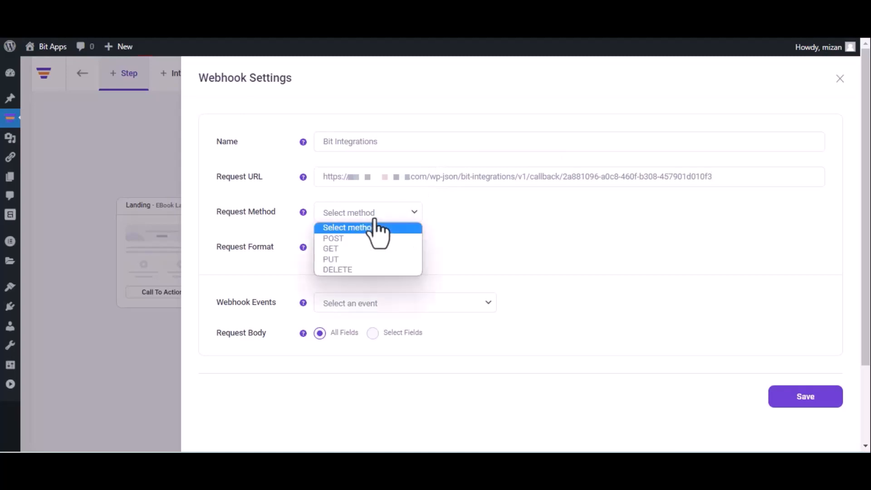
click(366, 239)
click(368, 246)
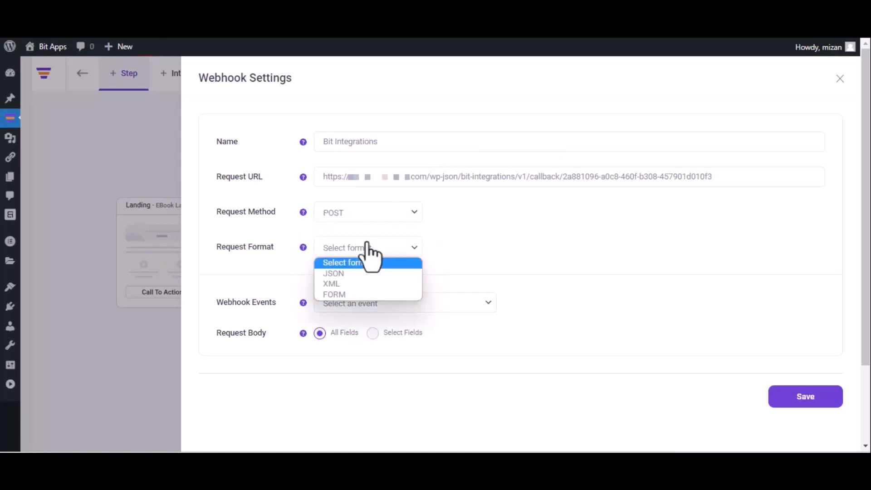
click(360, 273)
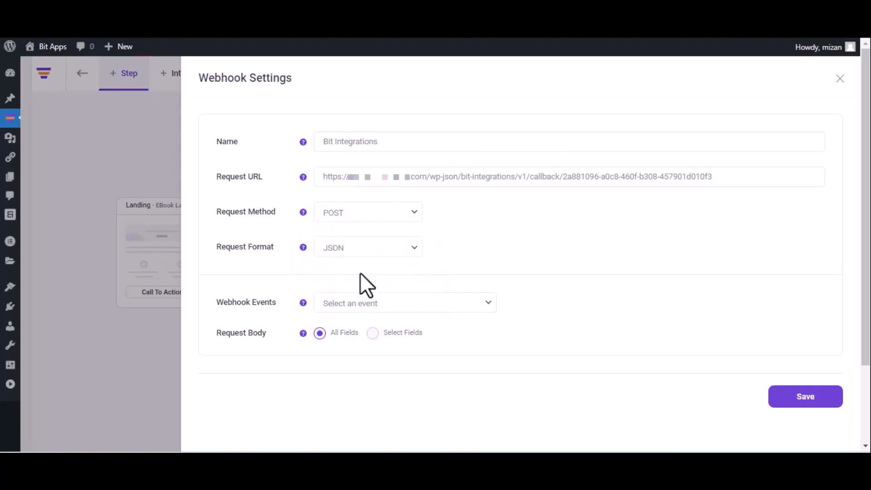
click(384, 307)
click(380, 330)
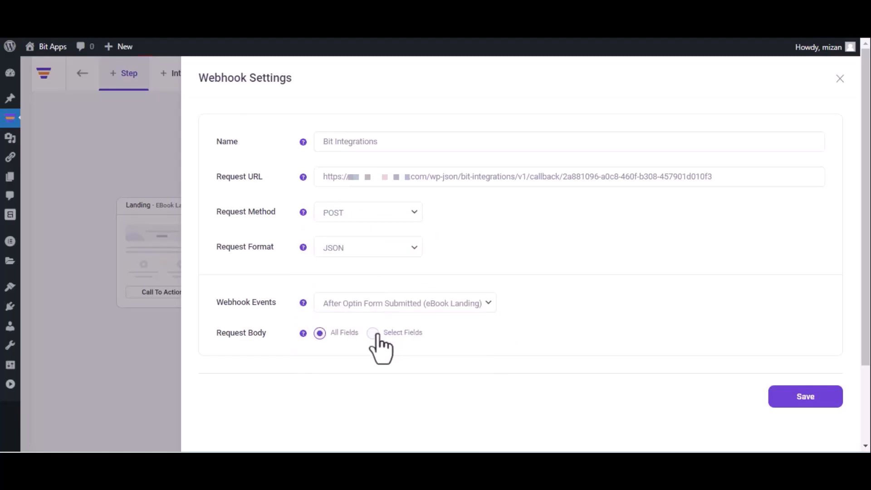
click(804, 399)
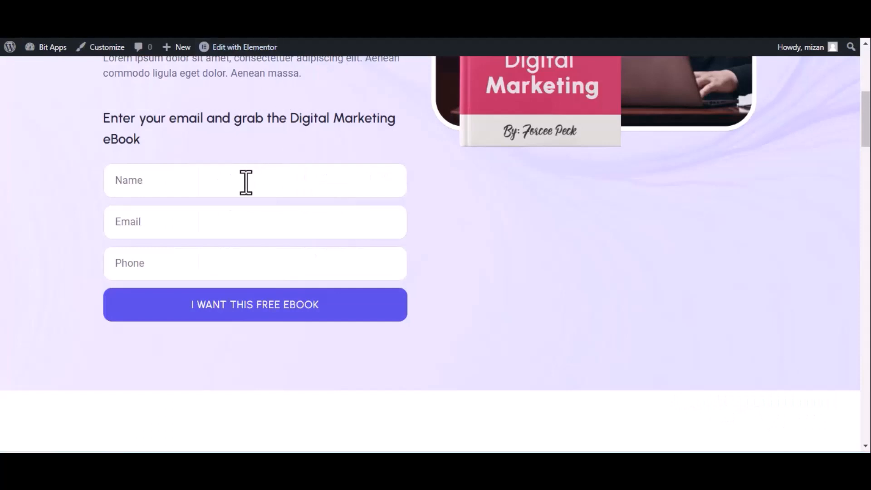
Fill in a test name, e-mail and phone number on the eBook optin form and submit it
click(245, 182)
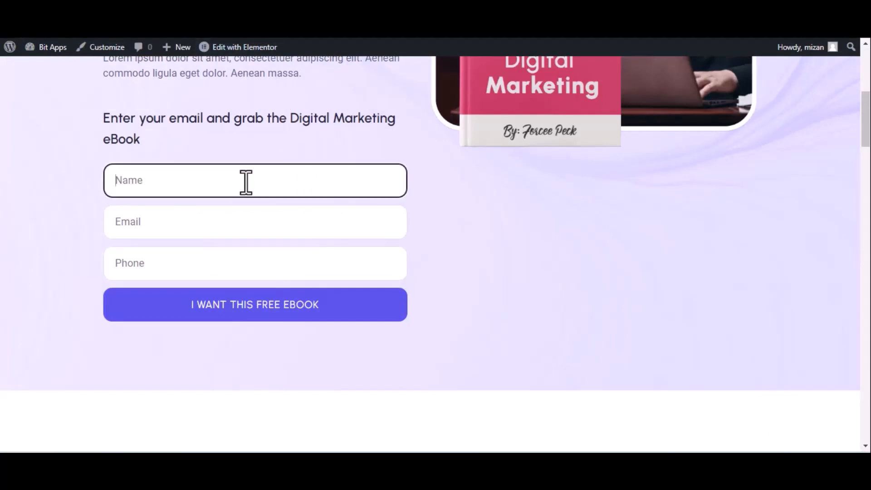
text(Bit Integrations)
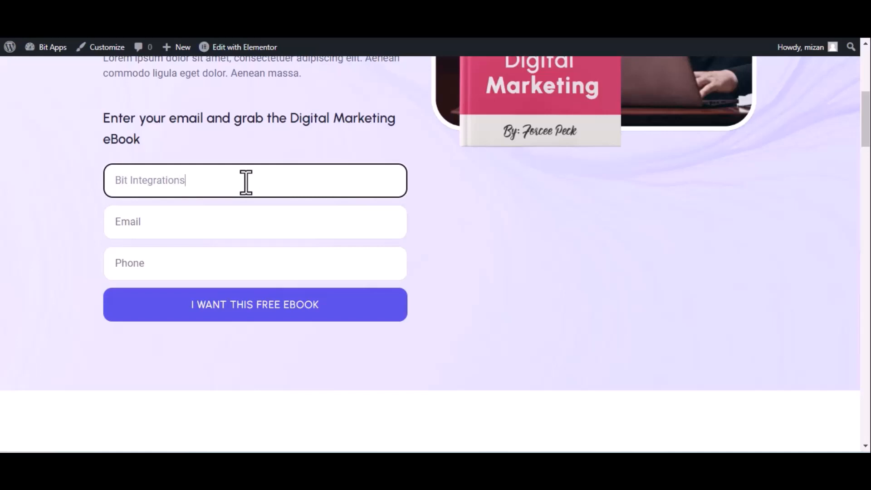
click(193, 230)
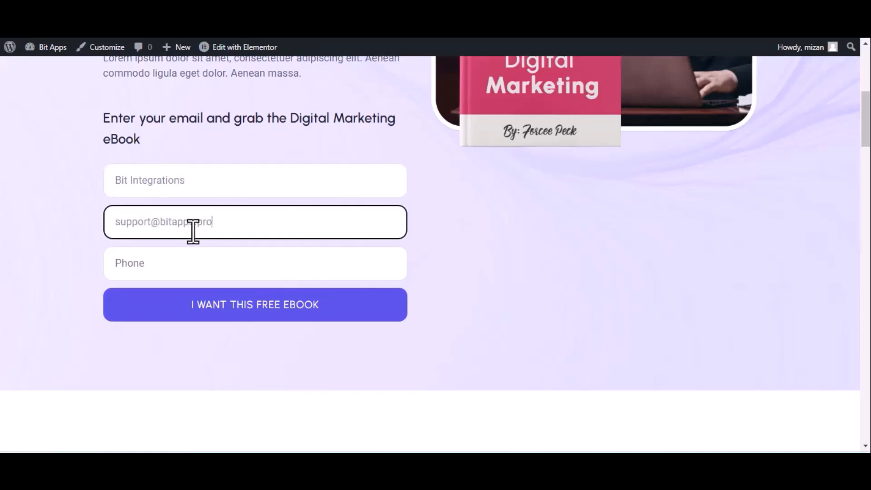
click(194, 262)
text(44455)
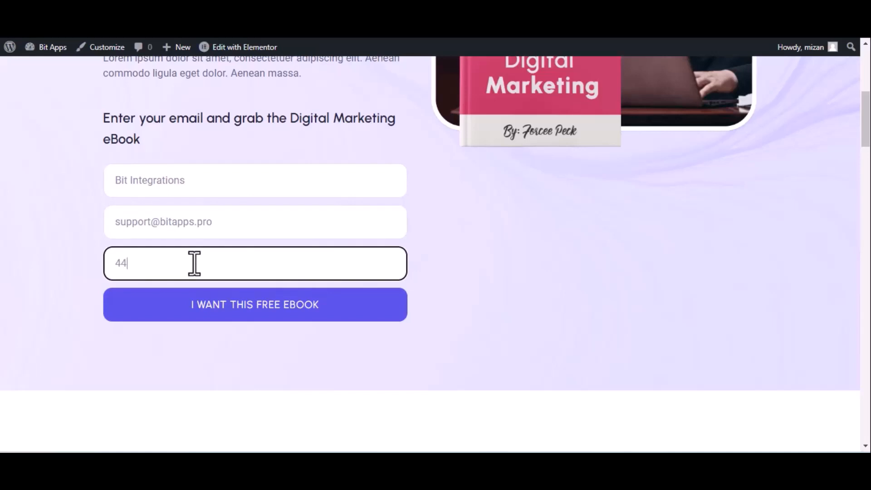
text(5666)
click(222, 307)
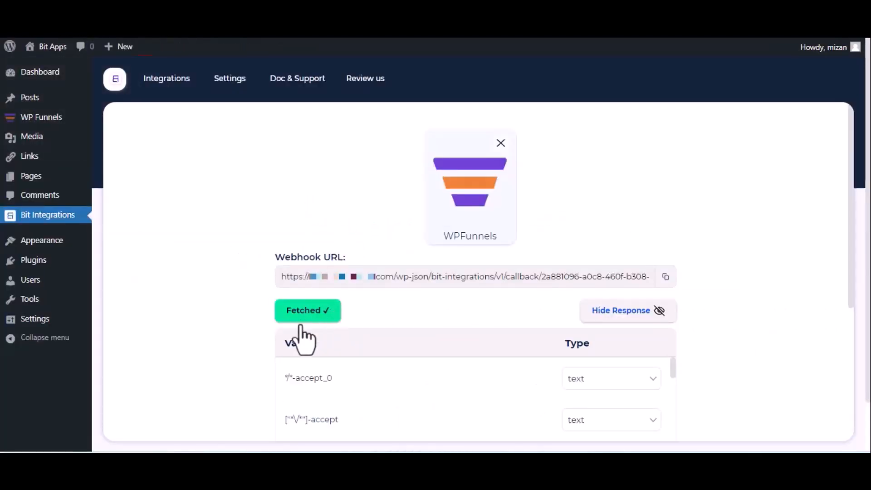
Proceed from the captured test data and choose Zoho Recruit as the action, searching 'zoho re'
scroll(307, 334, down, 5)
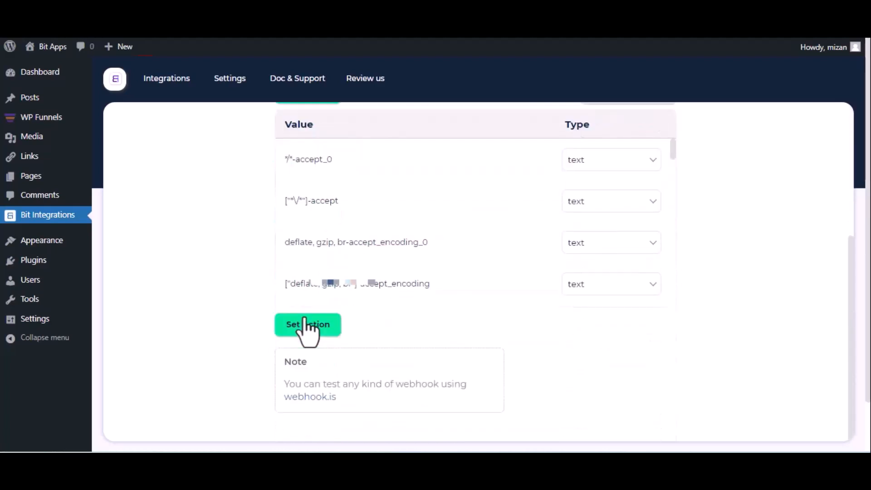
click(305, 322)
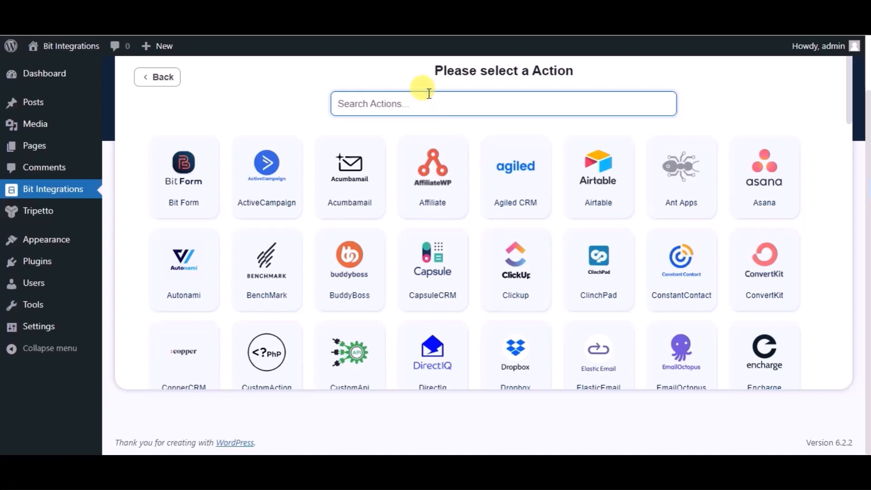
text(zoho)
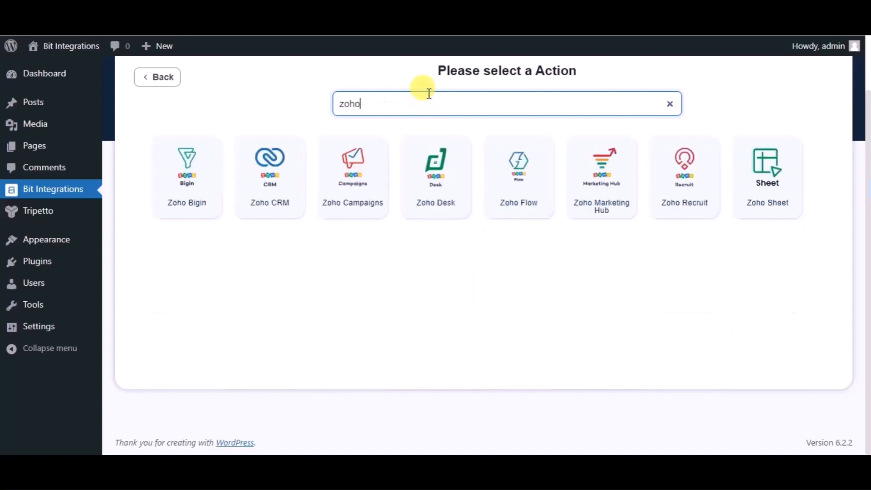
text( re)
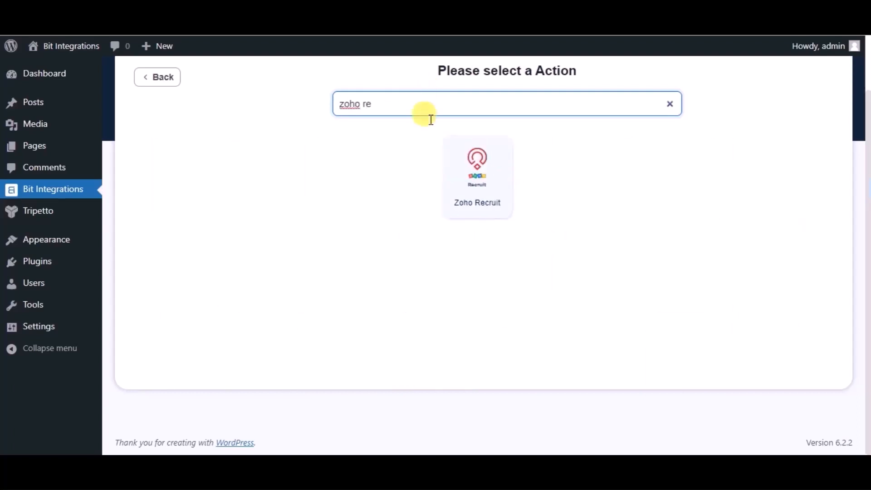
click(455, 163)
Select the zoho.com data center and open the Zoho API Console link
click(272, 212)
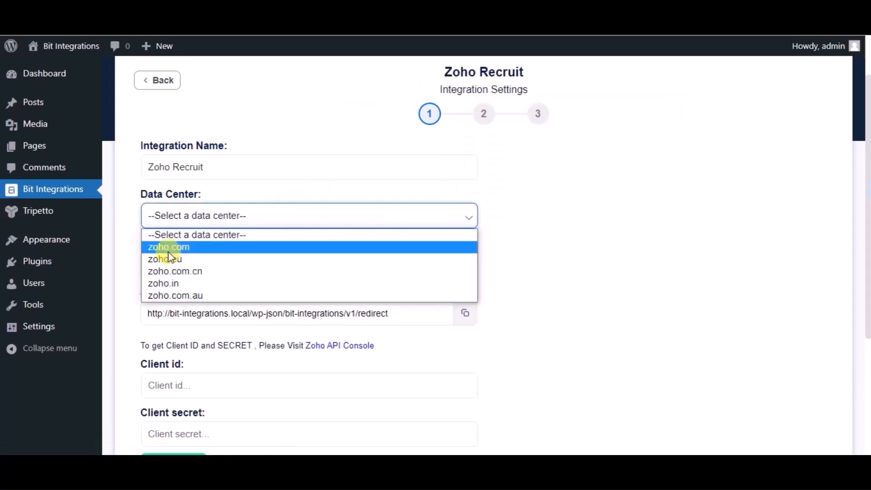
click(168, 249)
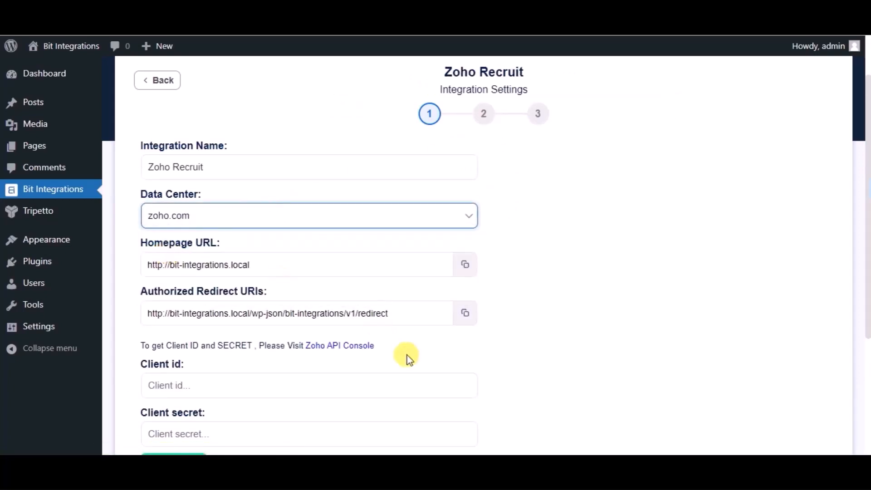
scroll(406, 355, down, 2)
click(175, 288)
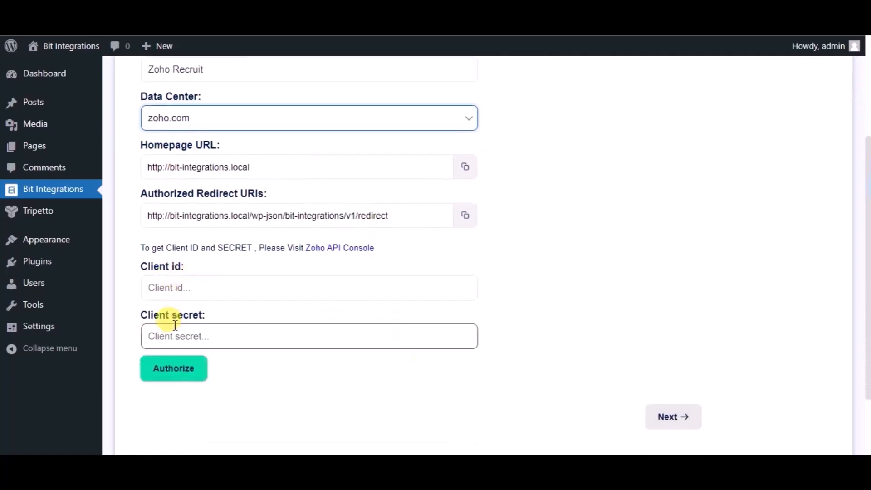
click(360, 250)
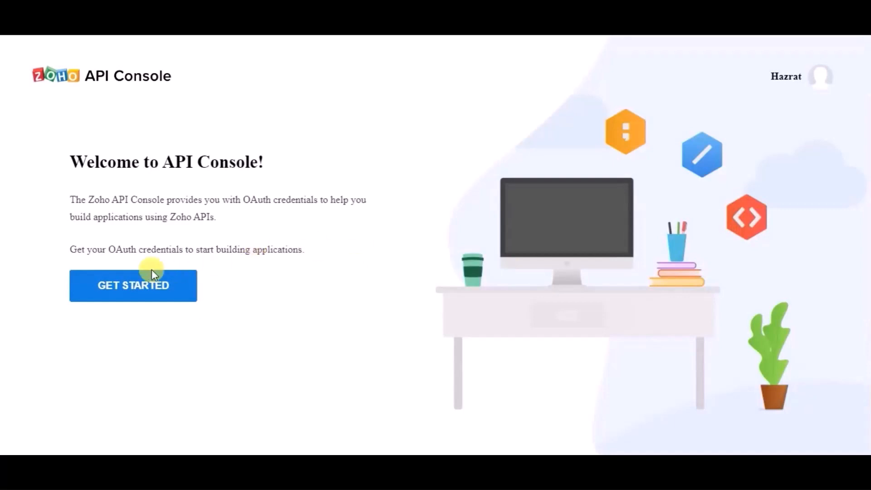
Start a server-based application client in Zoho API Console named 'Bit Integrations'
click(151, 286)
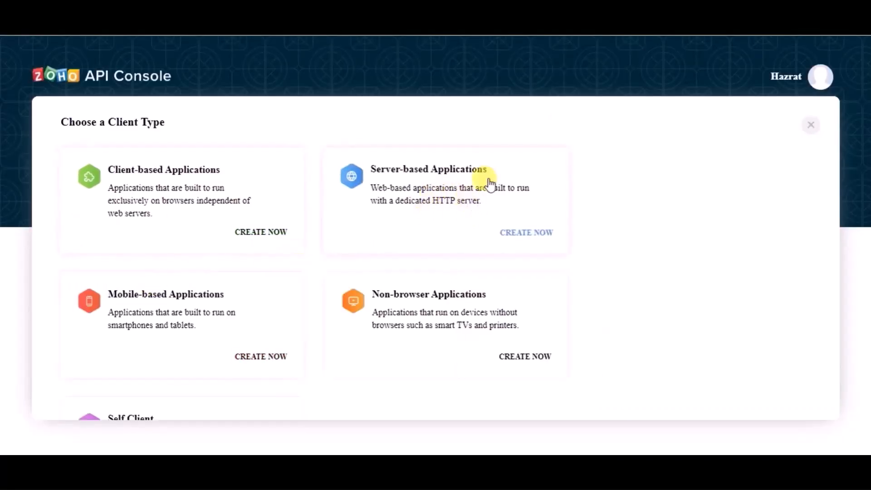
click(456, 170)
click(147, 235)
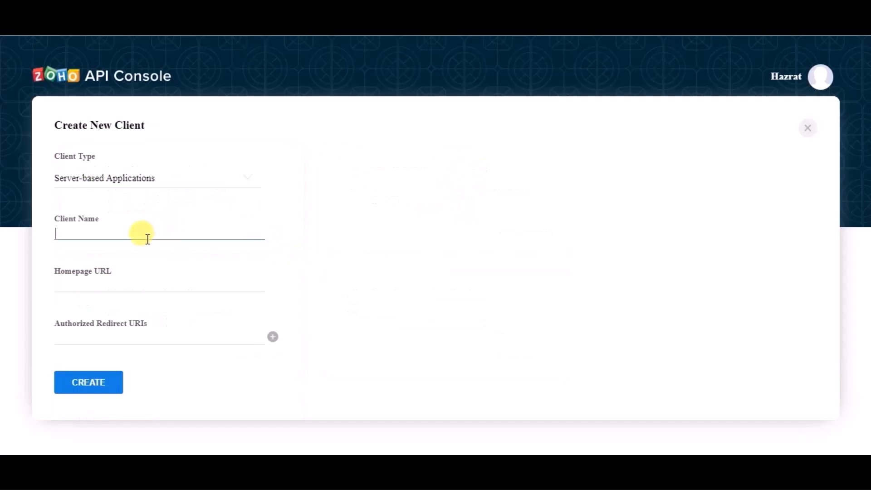
text(Bit Integrations)
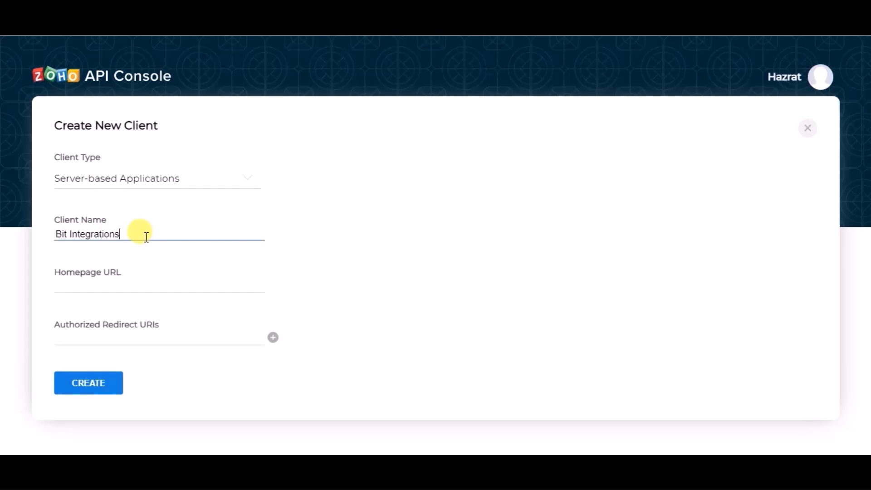
Paste the site's Homepage URL and Authorized Redirect URI from Bit Integrations into the client
click(121, 284)
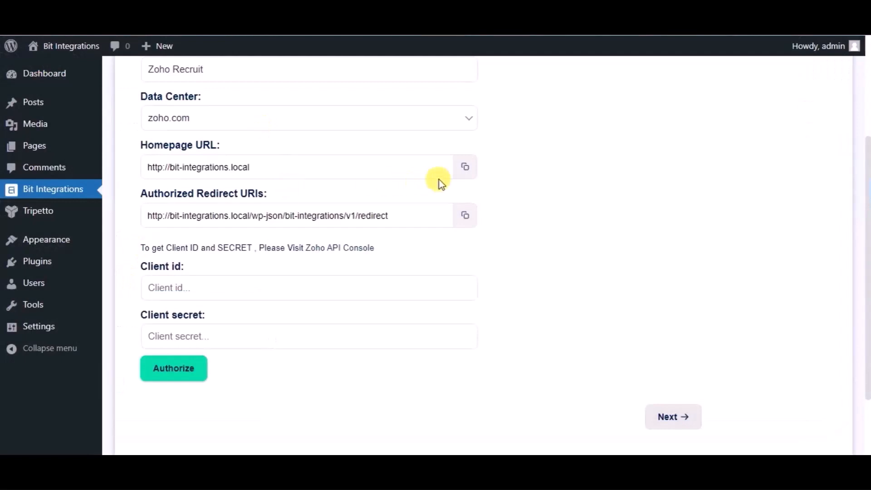
click(465, 168)
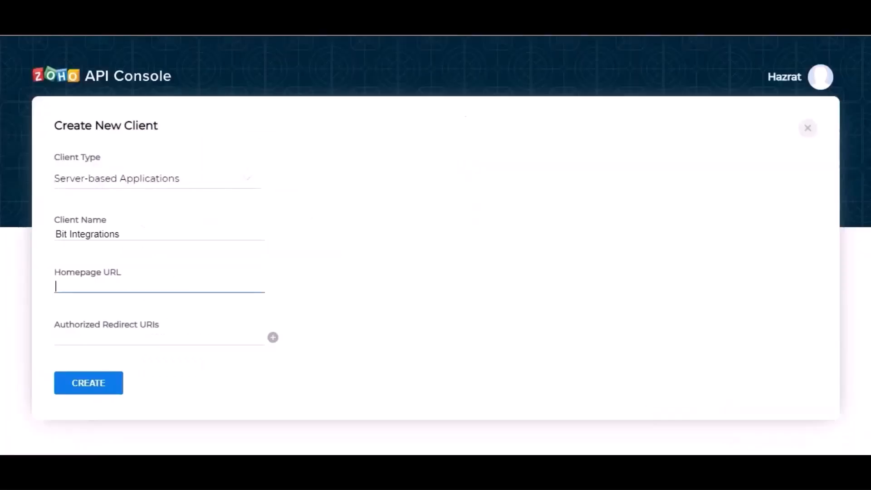
key(ctrl+v)
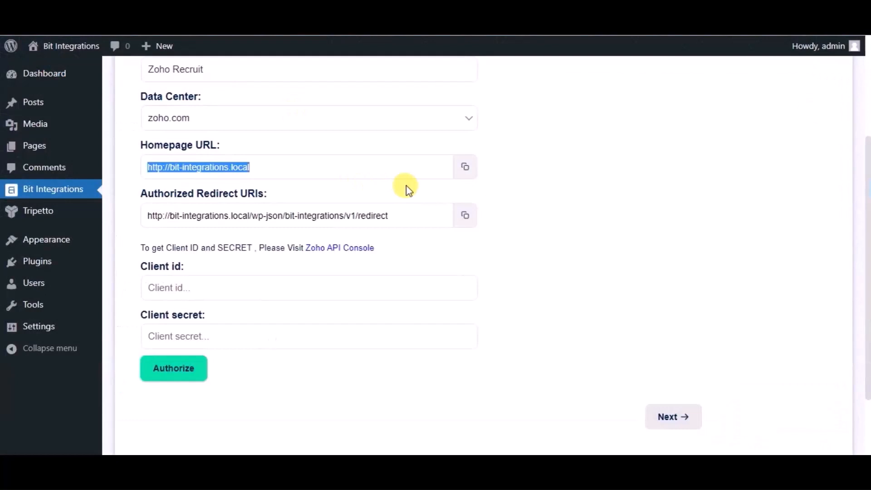
click(465, 215)
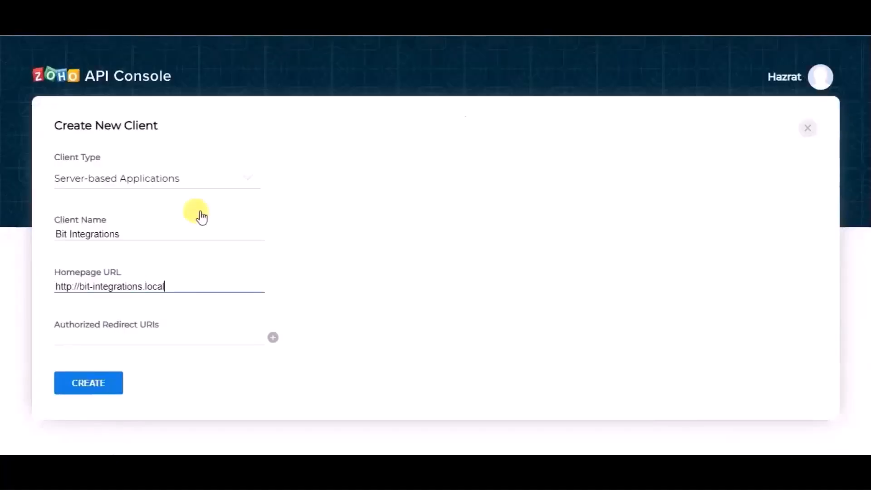
click(168, 335)
key(ctrl+v)
Create the Zoho client and paste its Client ID into Bit Integrations' Client id field
click(113, 381)
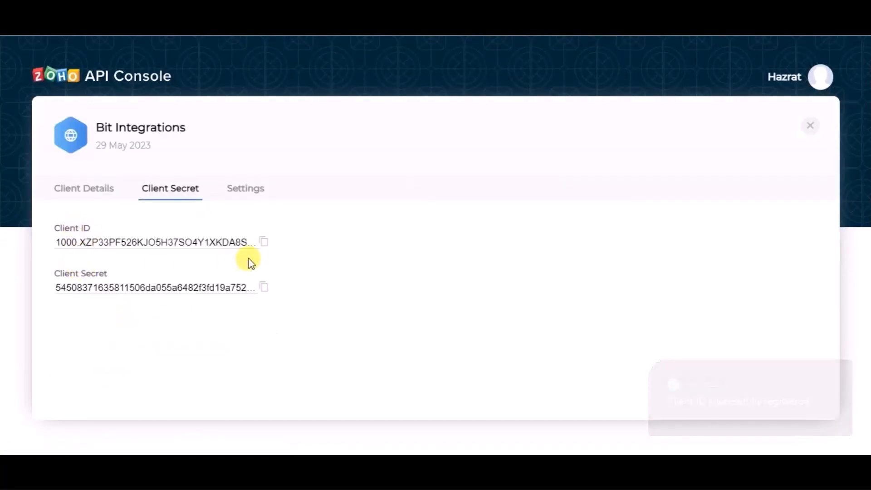
click(262, 244)
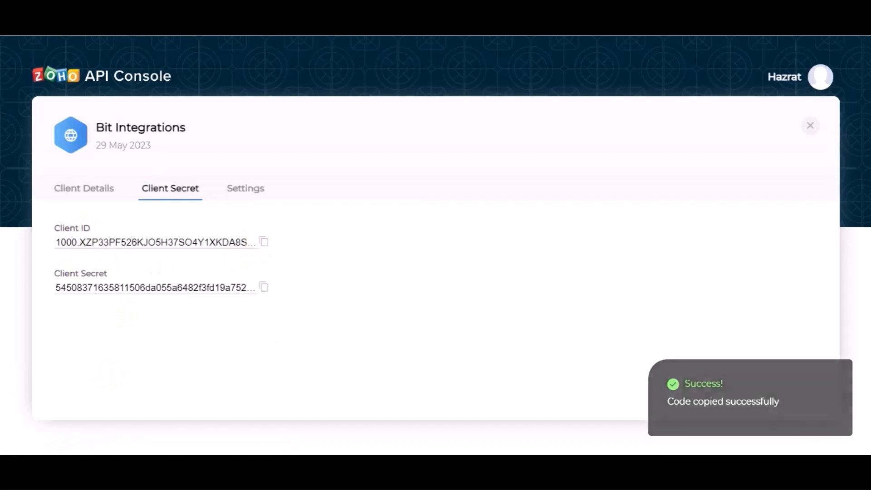
key(ctrl+shift+Tab)
click(233, 288)
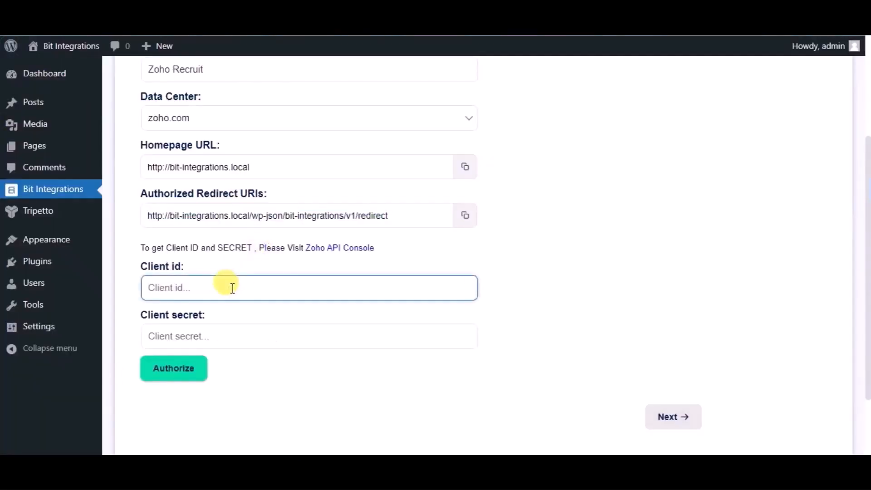
key(ctrl+v)
Paste the Zoho Client Secret into the Client secret field and authorize the connection
key(ctrl+Tab)
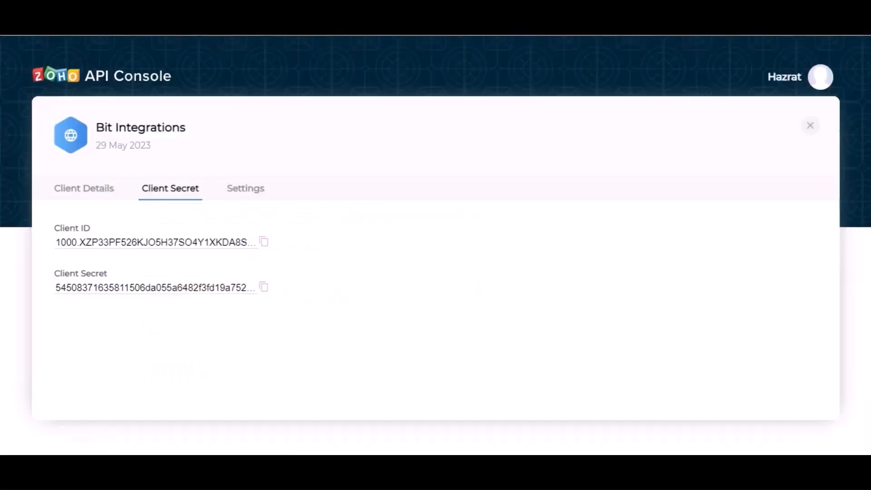
click(263, 288)
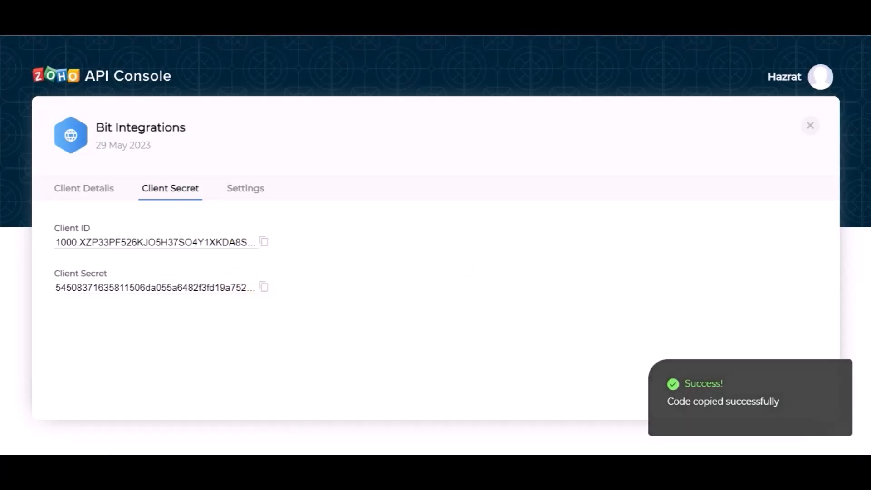
key(ctrl+shift+Tab)
click(201, 335)
key(ctrl+v)
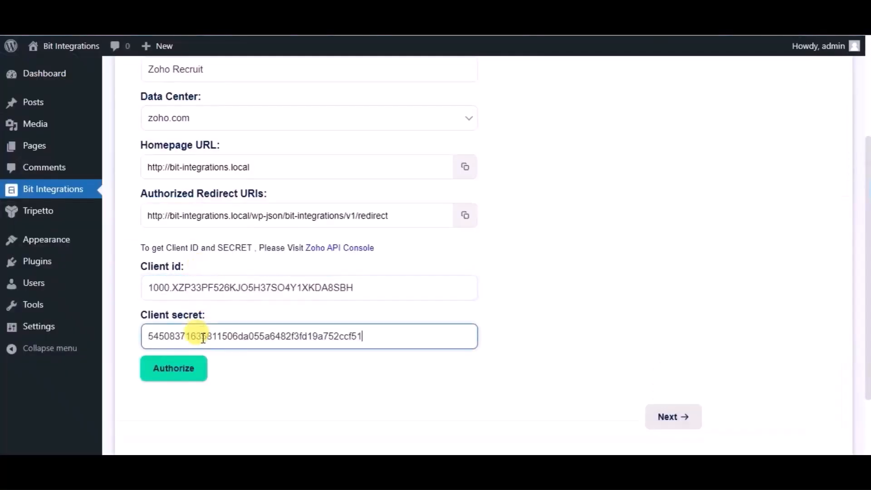
click(181, 374)
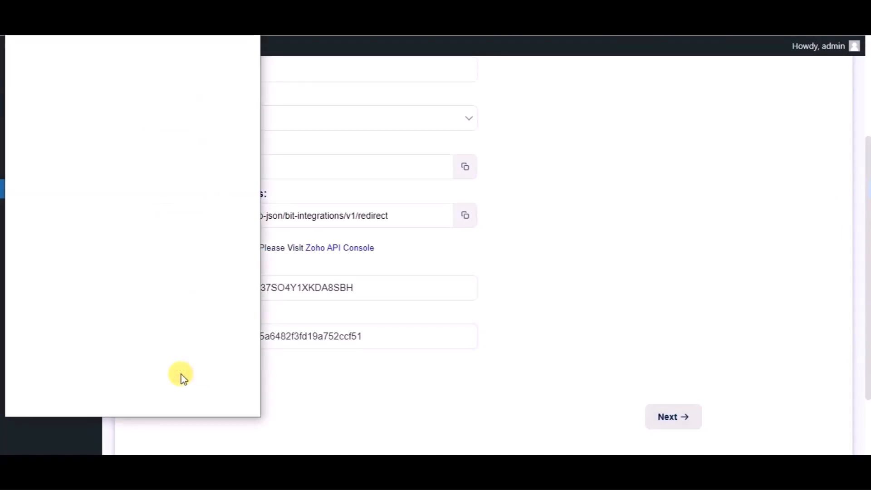
Accept Zoho's access request and, once Authorized, continue to Integration Settings
click(168, 346)
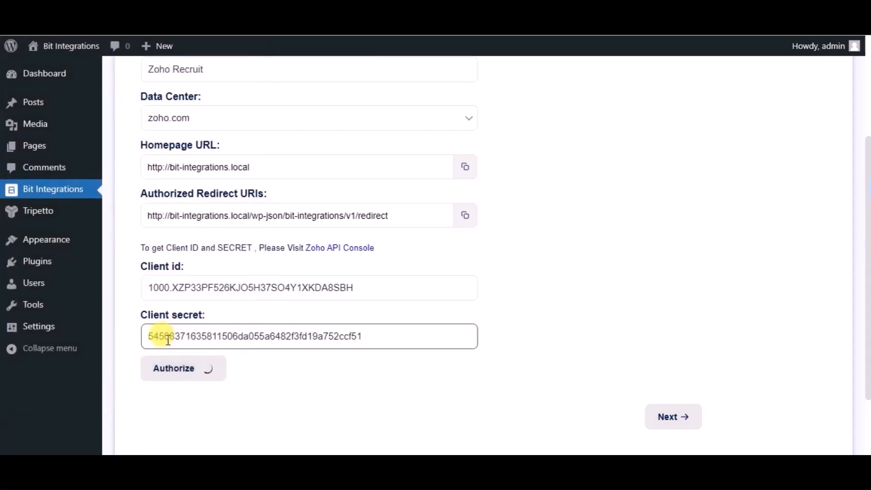
scroll(564, 333, down, 2)
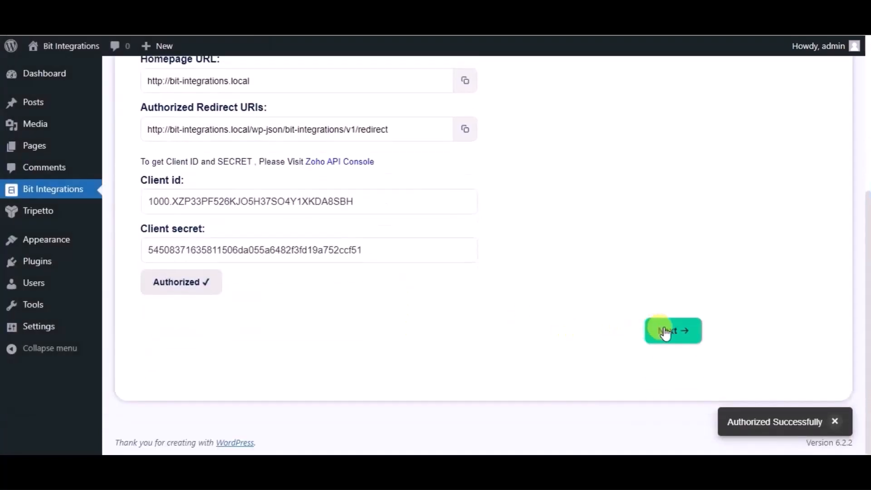
click(666, 332)
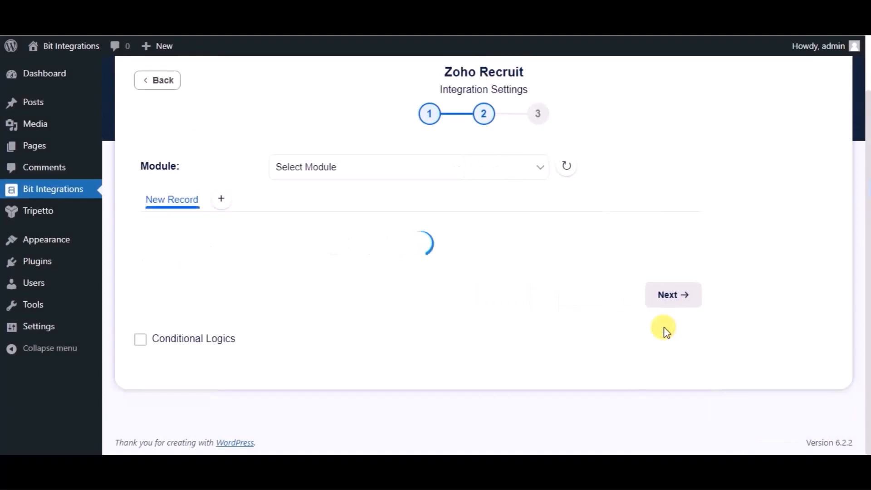
Choose the Candidates module and map the form's Name field to Last Name
click(463, 178)
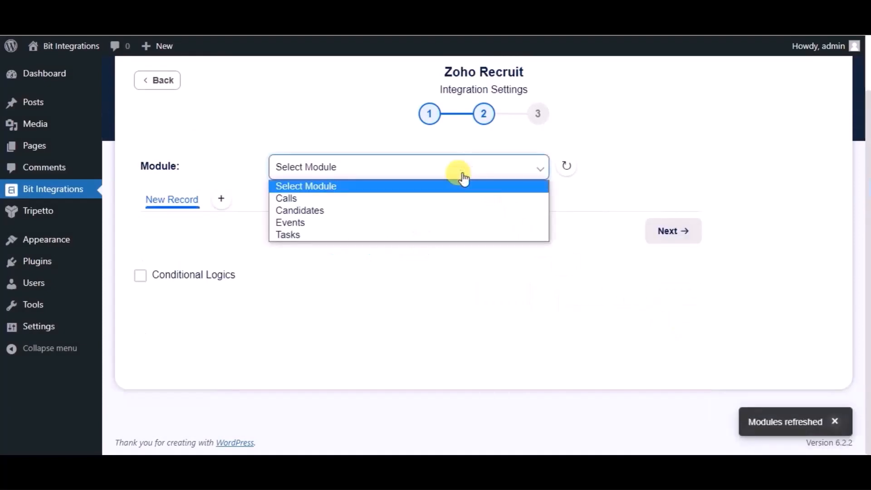
click(361, 210)
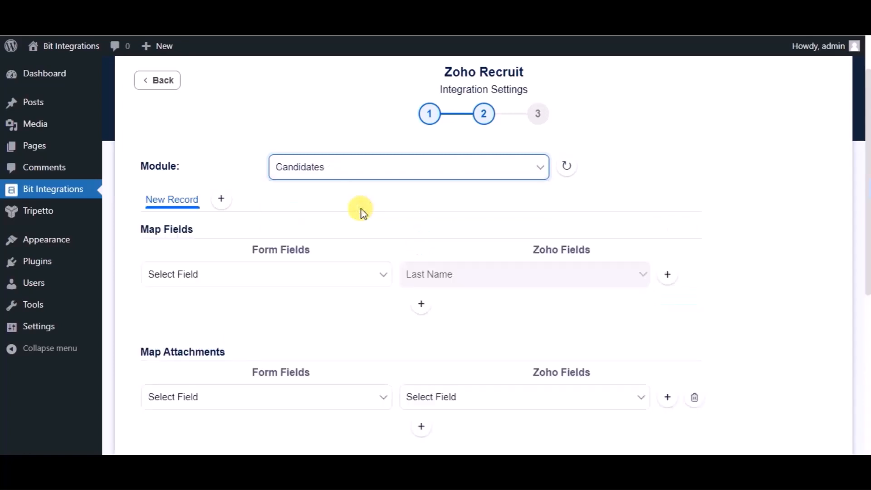
click(332, 278)
click(224, 318)
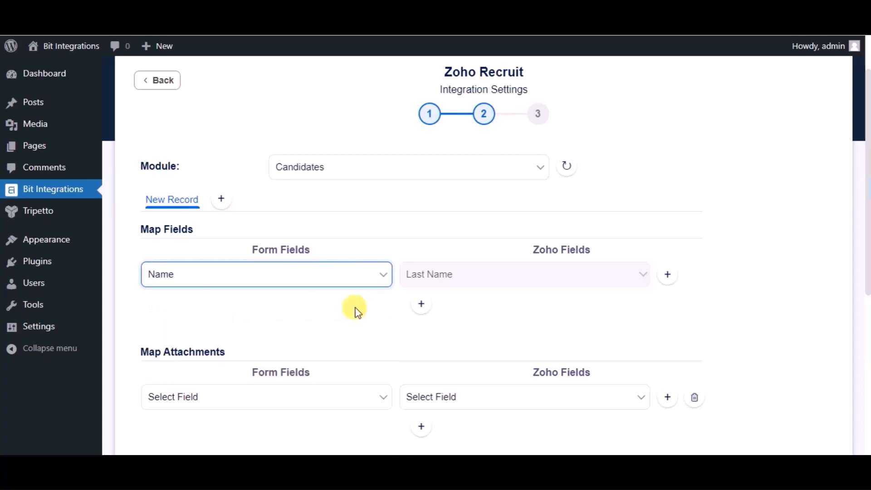
Add mappings Email address → Email and Phone Number → Mobile
click(420, 304)
click(303, 309)
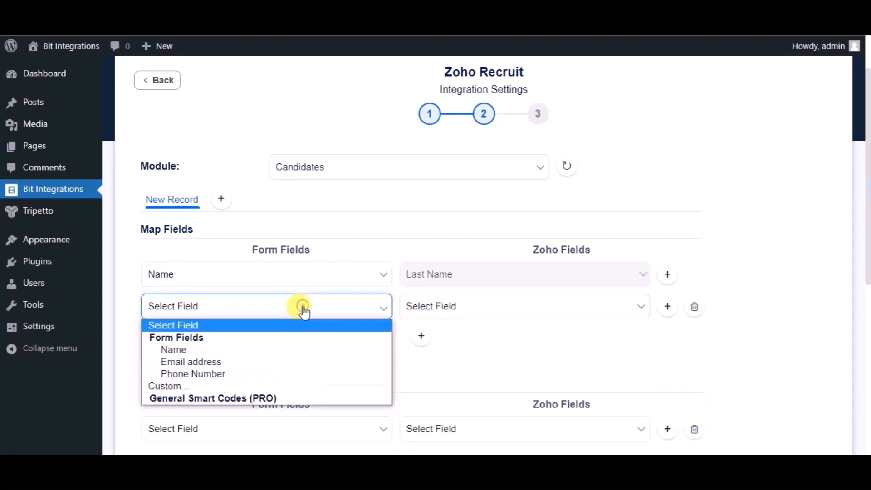
click(243, 362)
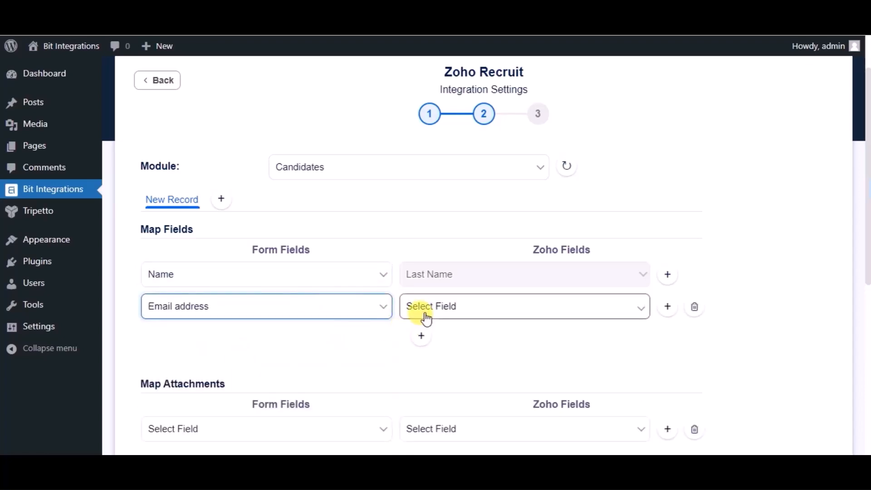
click(426, 319)
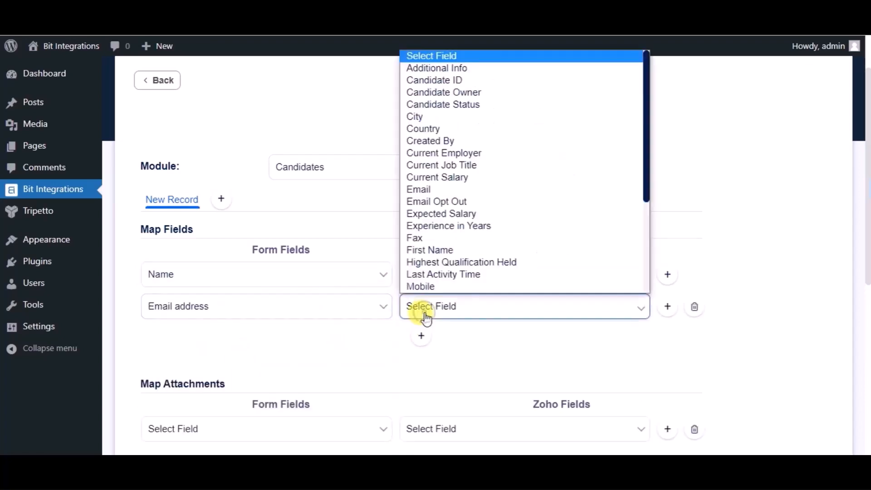
click(437, 189)
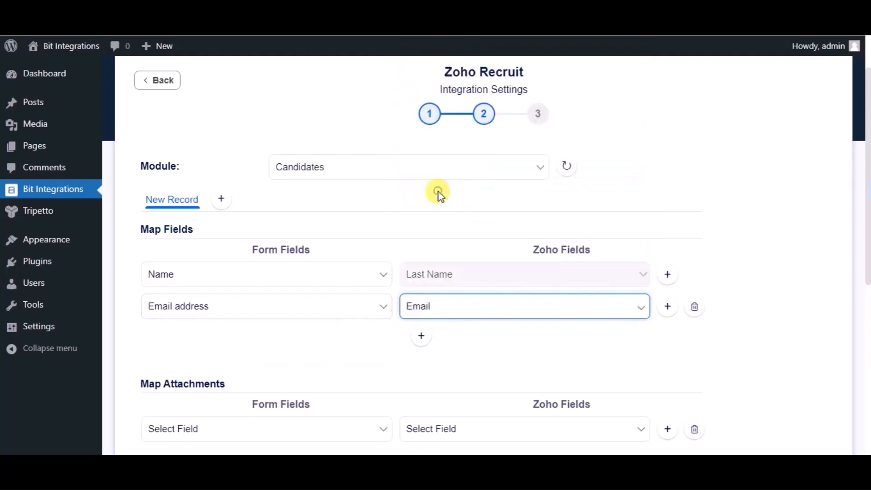
click(420, 339)
click(314, 337)
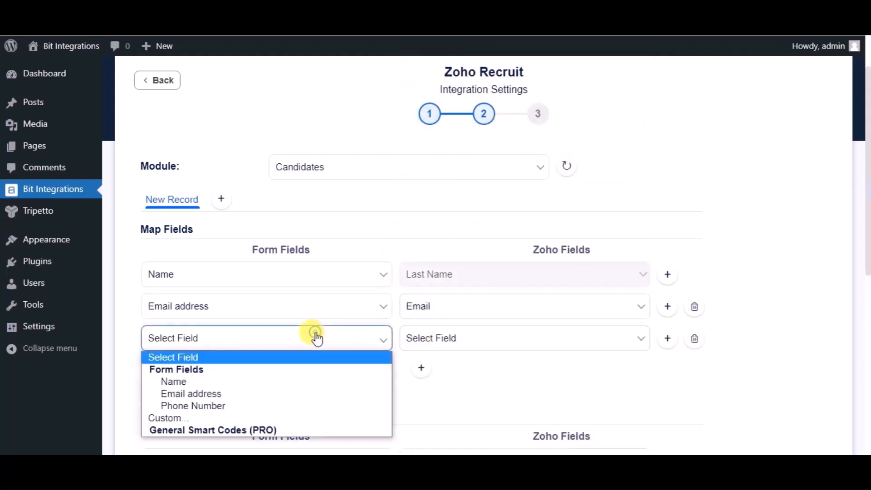
click(231, 406)
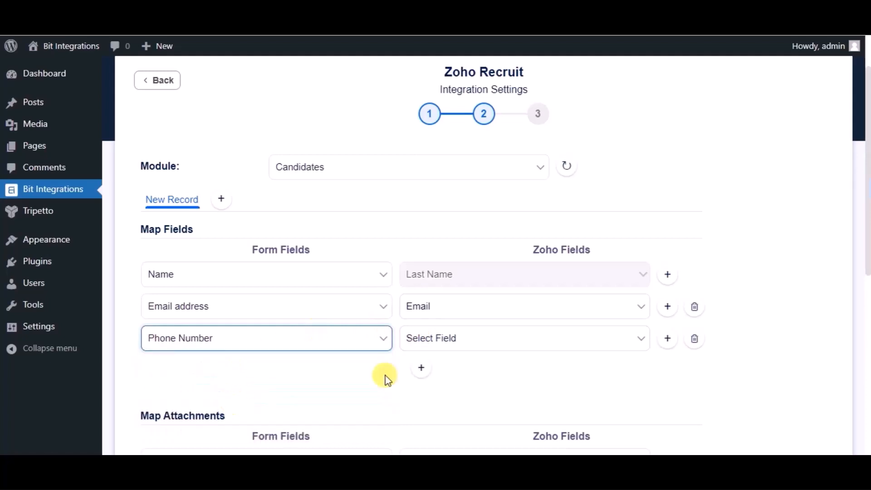
click(450, 341)
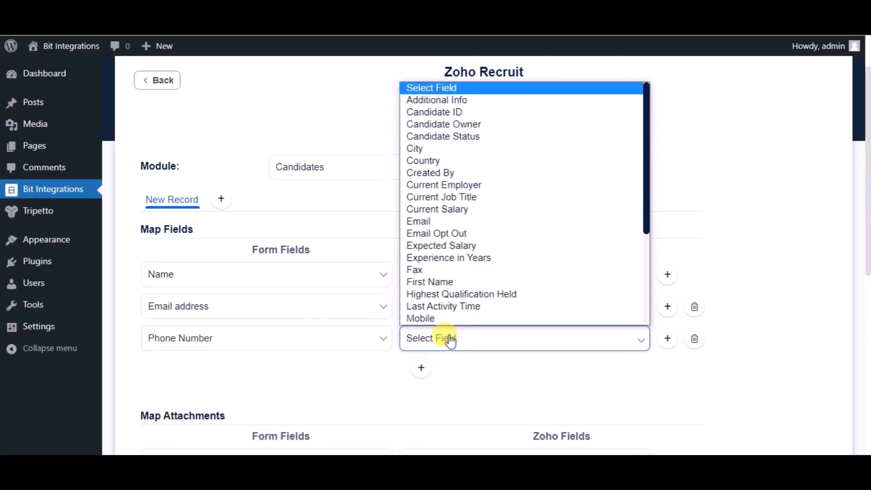
click(431, 315)
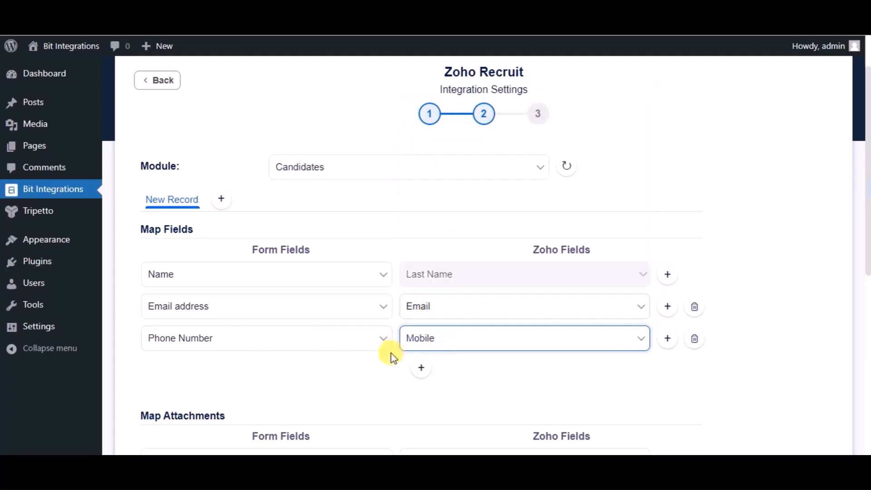
scroll(391, 352, down, 5)
scroll(390, 352, down, 2)
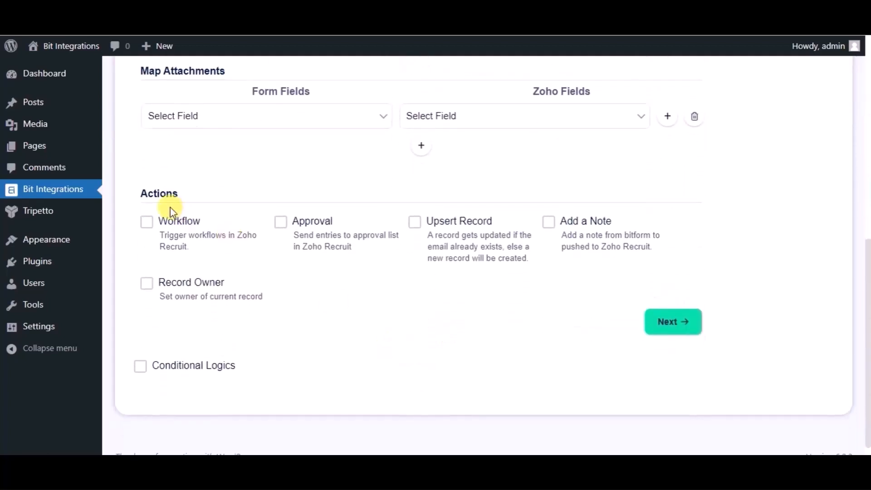
Advance to step 3 and Finish & Save the Zoho Recruit Candidates integration
scroll(391, 353, up, 2)
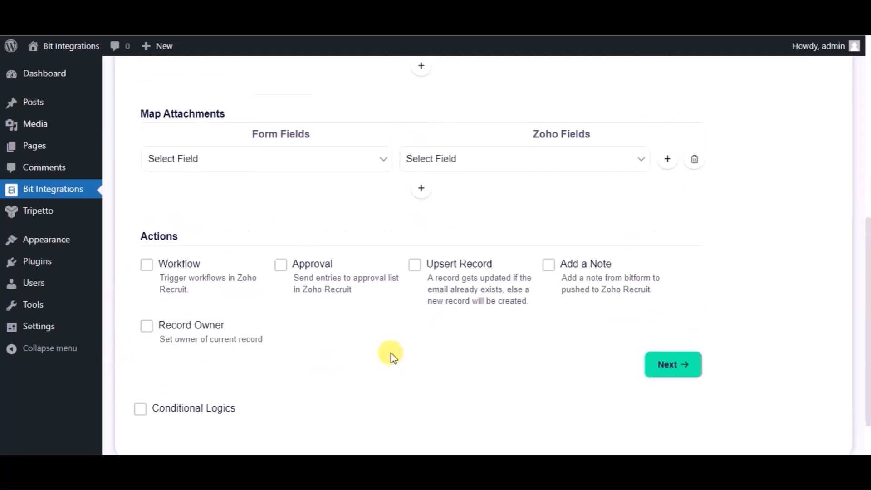
scroll(391, 353, down, 1)
scroll(391, 352, down, 1)
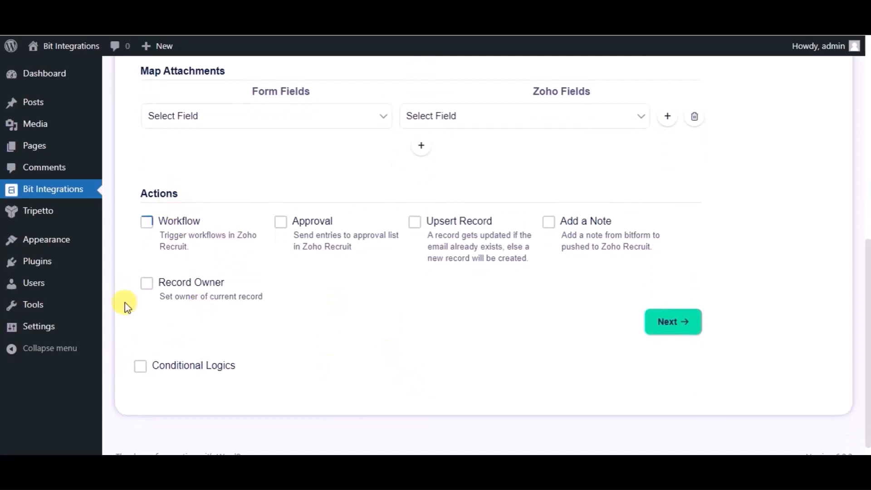
click(668, 323)
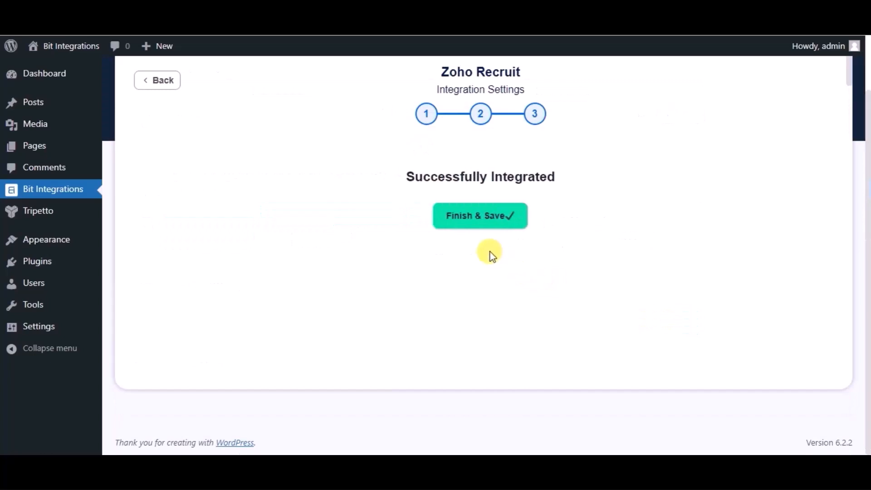
click(475, 228)
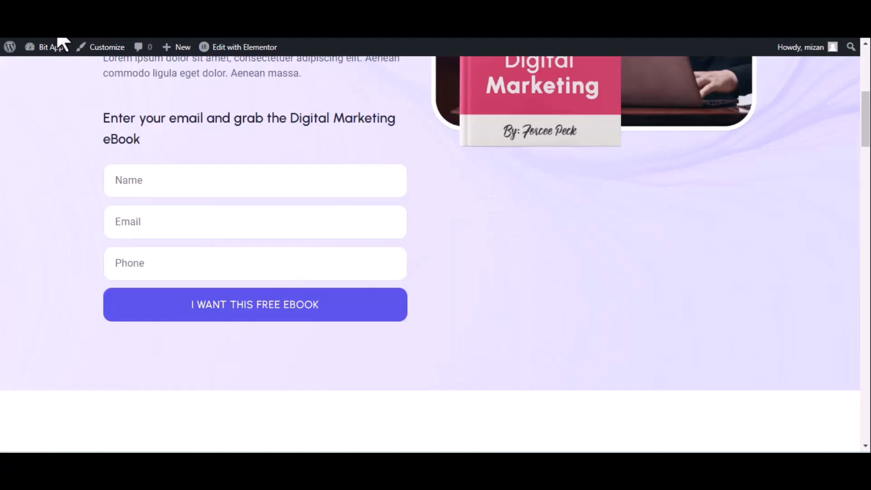
Load the ebook landing page and fill in the name 'Bit Integrations' and a test e-mail address
click(58, 44)
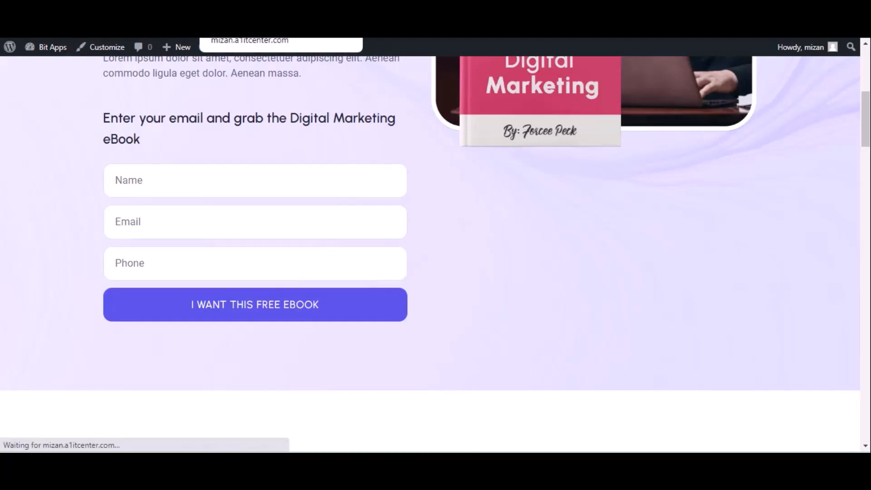
click(155, 181)
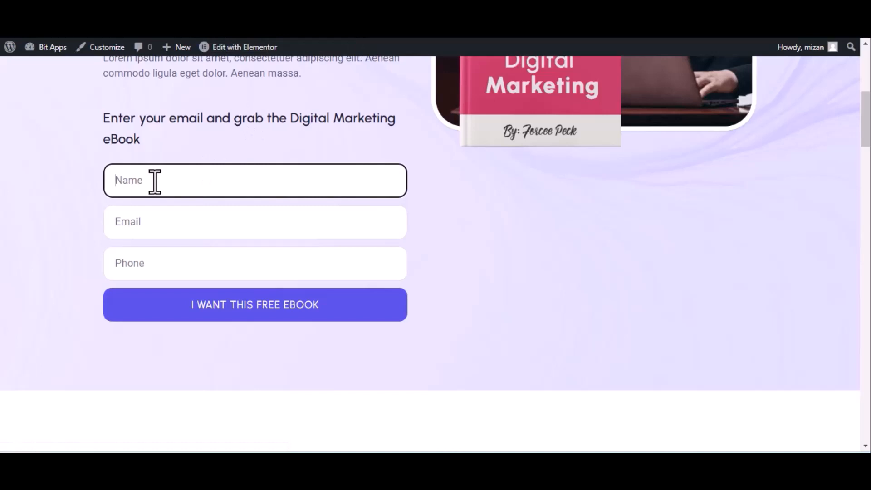
text(Bir)
text(ntegrations)
click(192, 226)
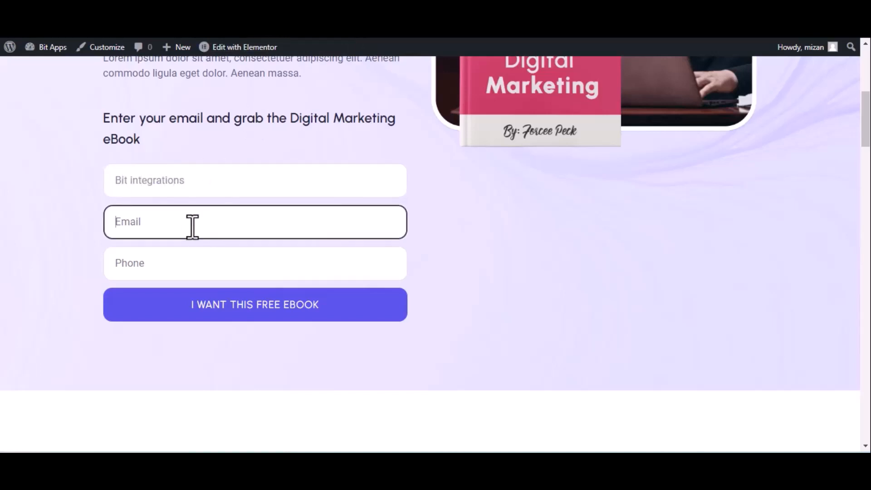
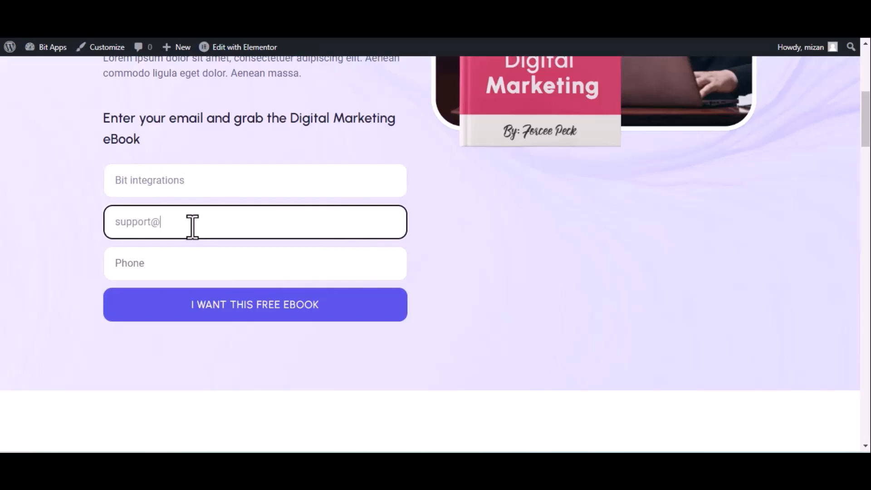
Add a test phone number and submit the form with I WANT THIS FREE EBOOK
click(272, 271)
text(444555666)
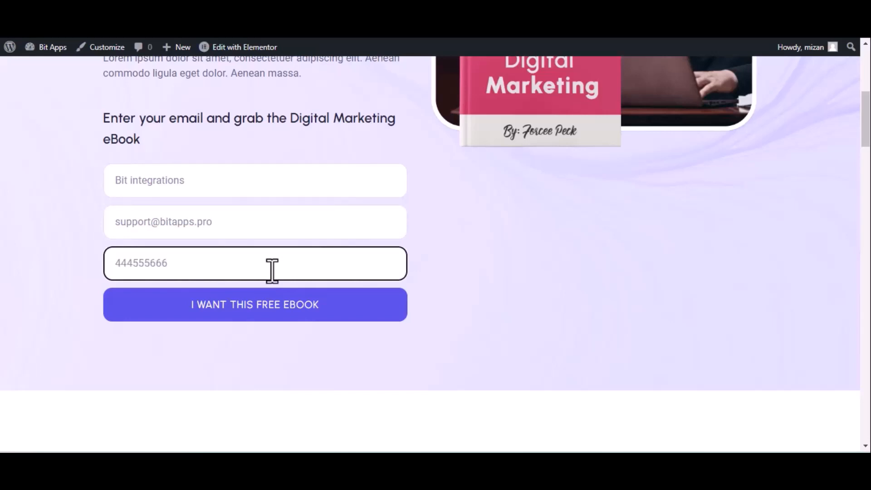
click(271, 304)
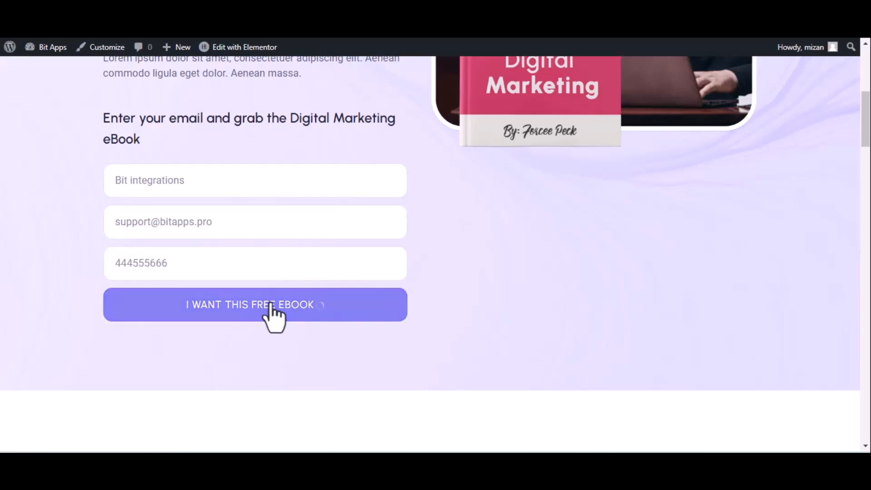